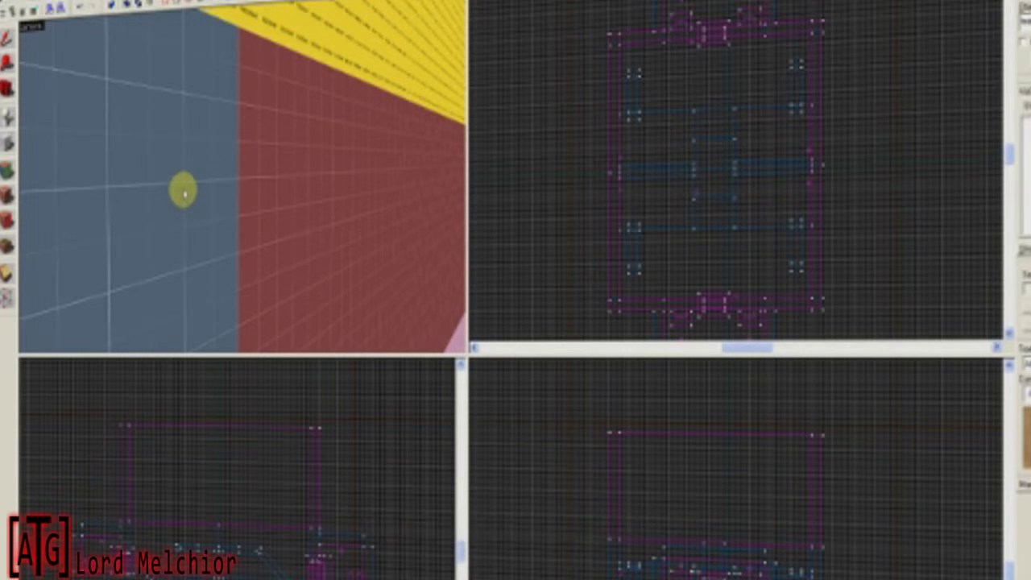
Place a team_round_timer entity on the blue wall close to the corner with the red wall
click(184, 192)
click(5, 38)
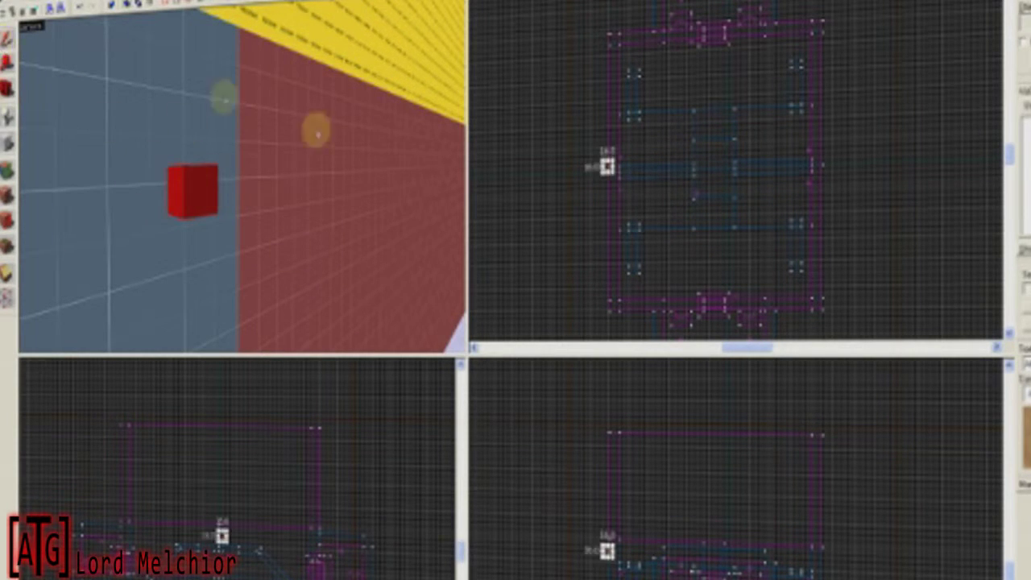
key(z)
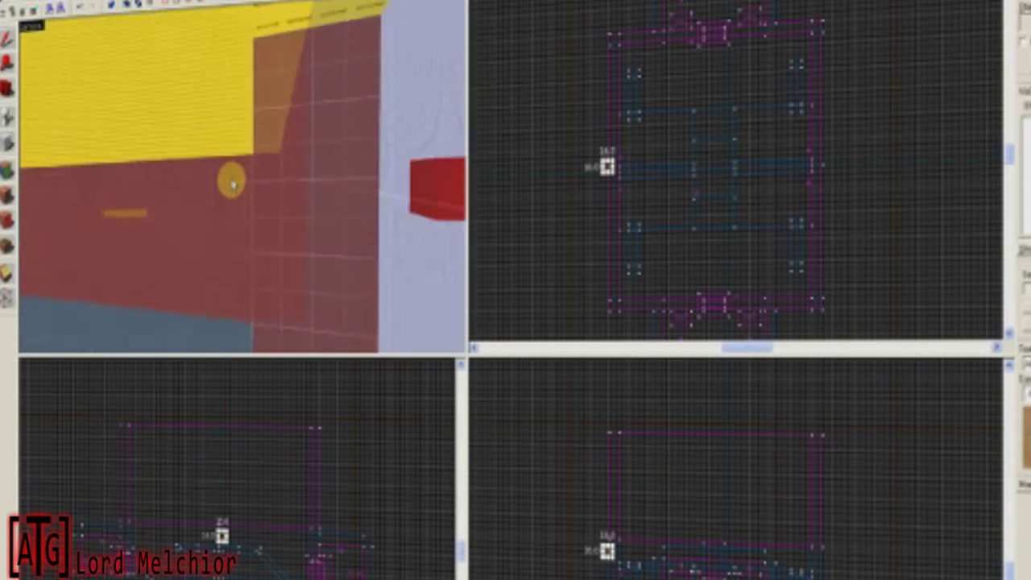
key(w)
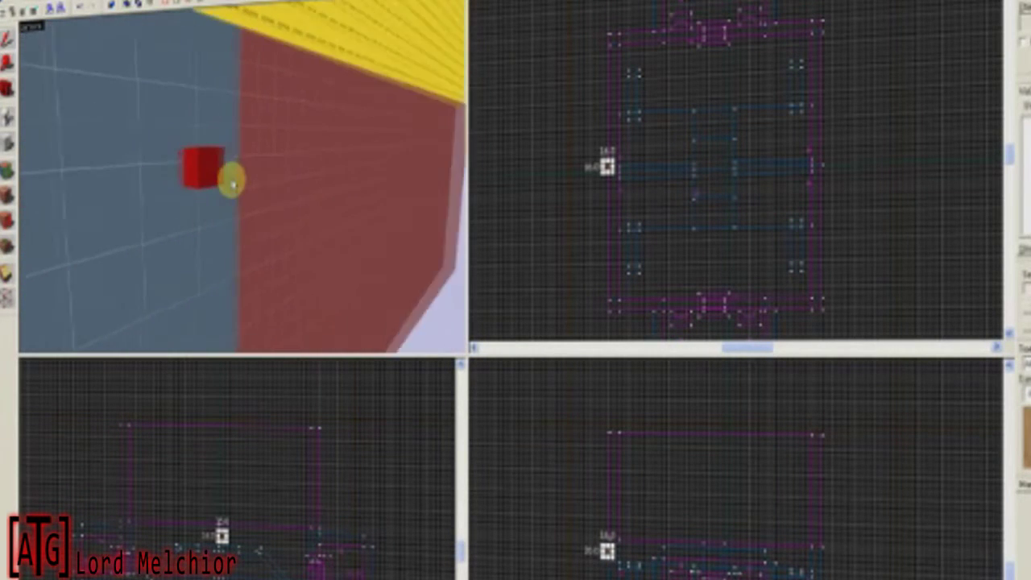
key(w)
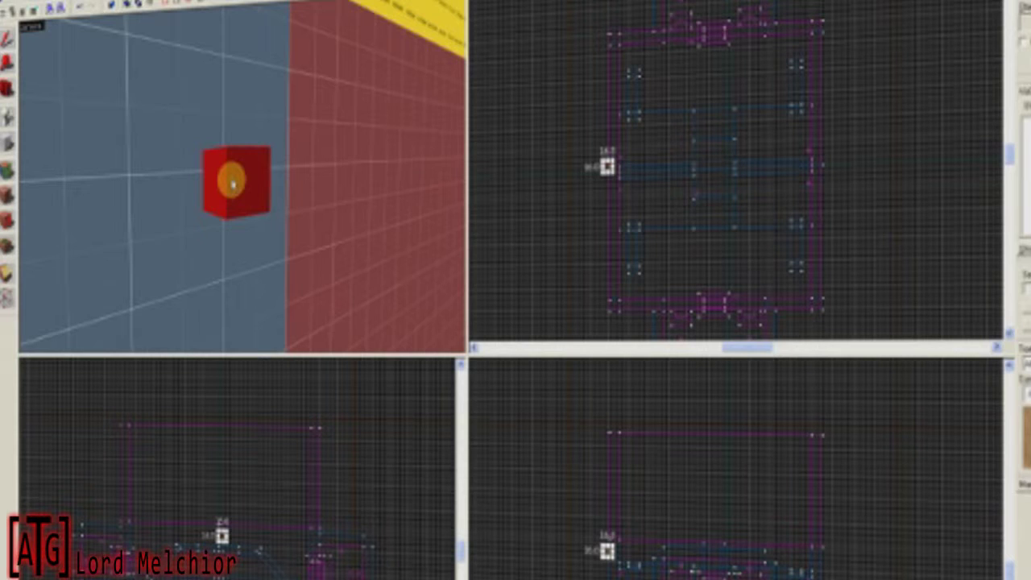
Name the team_round_timer entity round_timer and apply the name
double_click(232, 183)
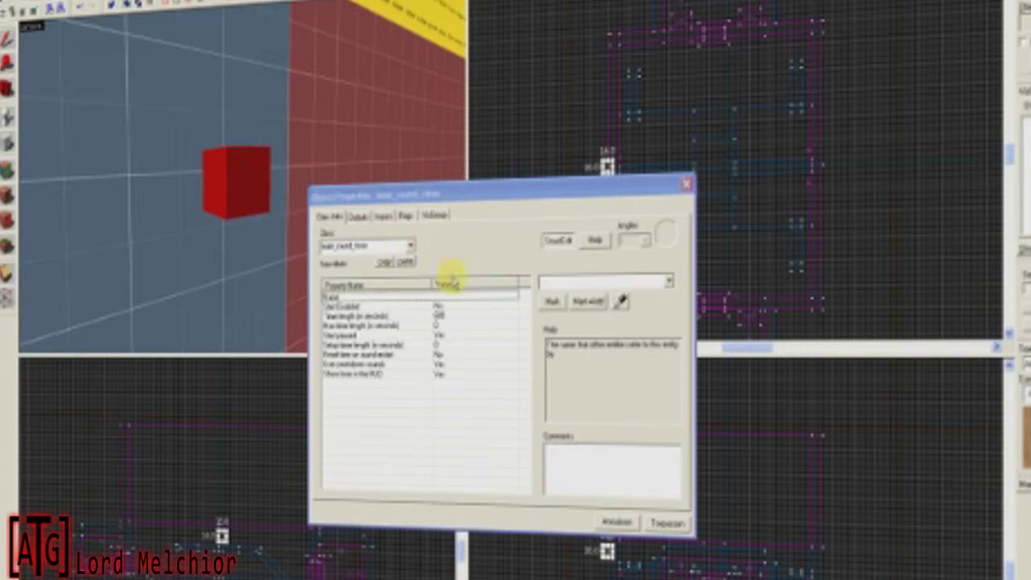
click(548, 283)
text(round_timer)
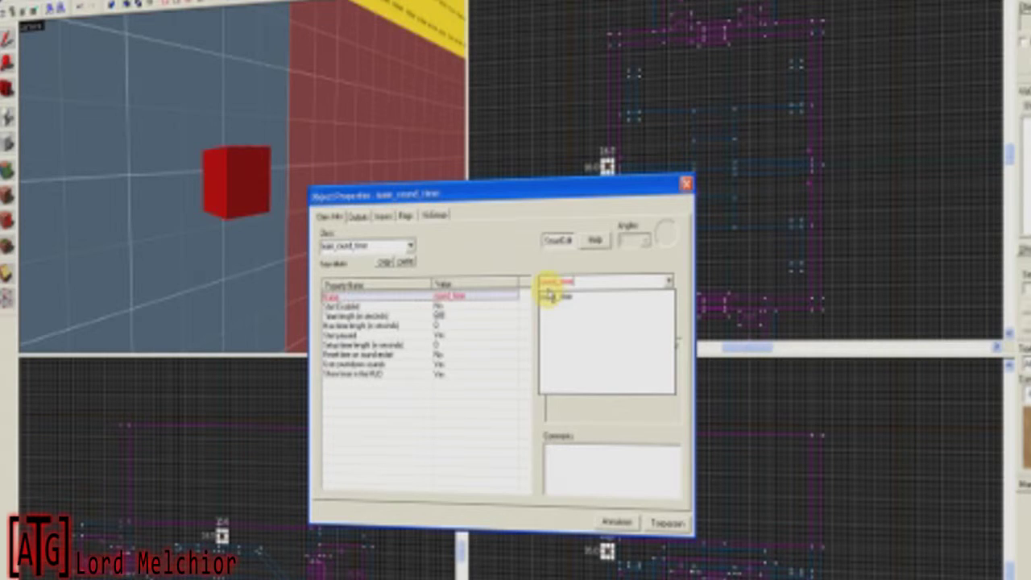
click(645, 487)
click(662, 522)
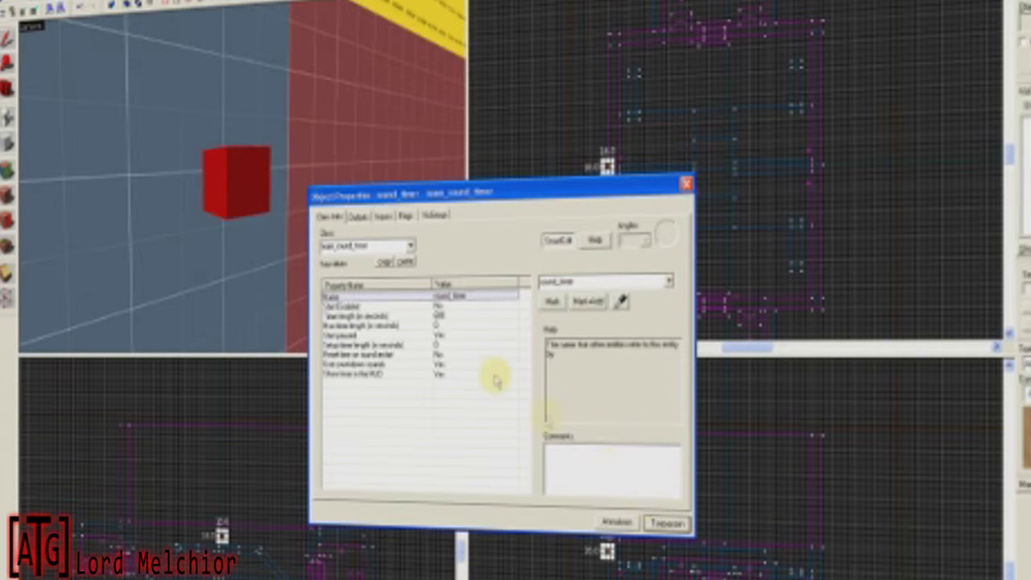
Keep Start Disabled at No and set the timer length to 300 seconds
click(429, 309)
click(668, 281)
click(645, 294)
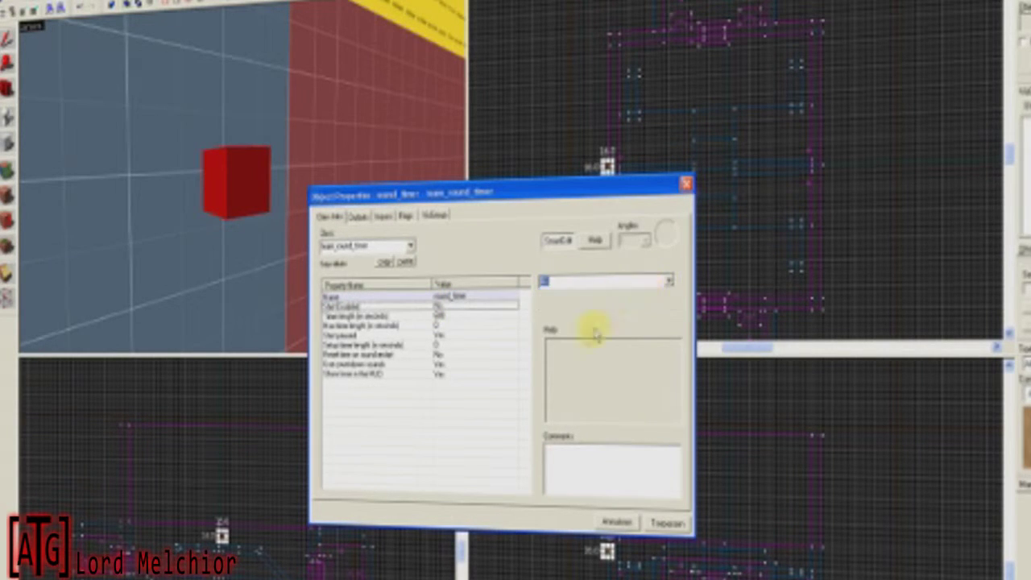
click(455, 317)
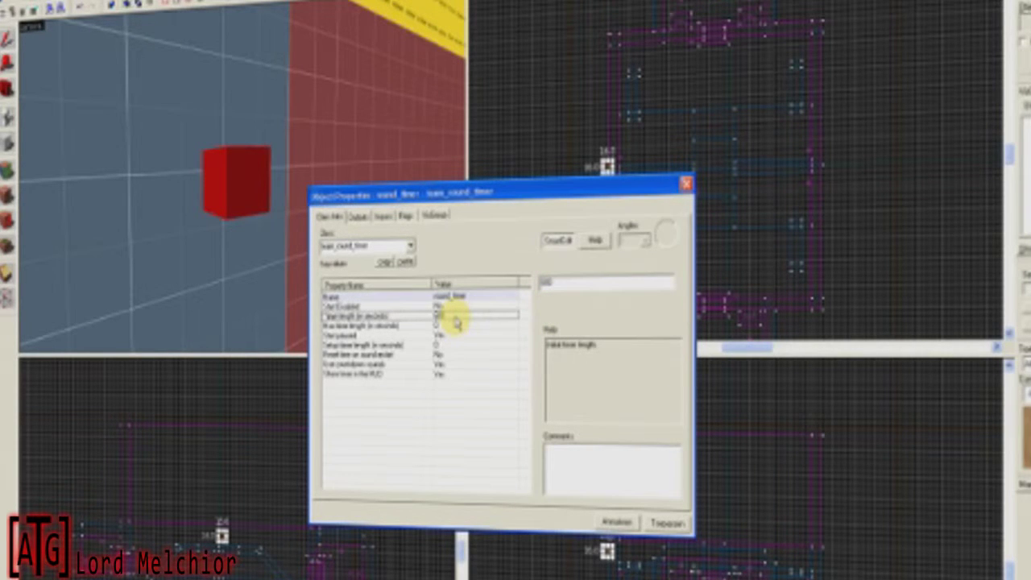
click(587, 286)
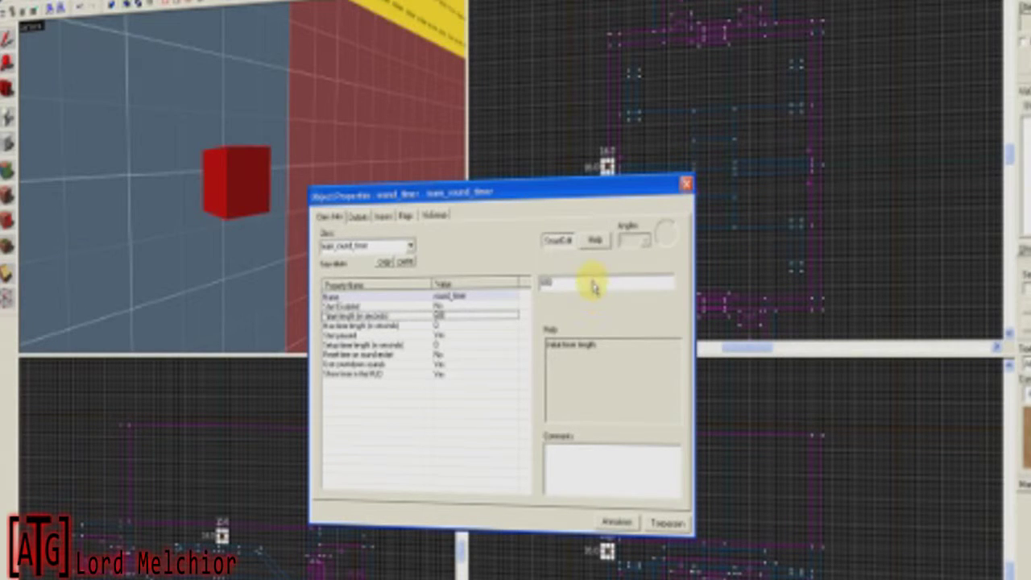
double_click(544, 282)
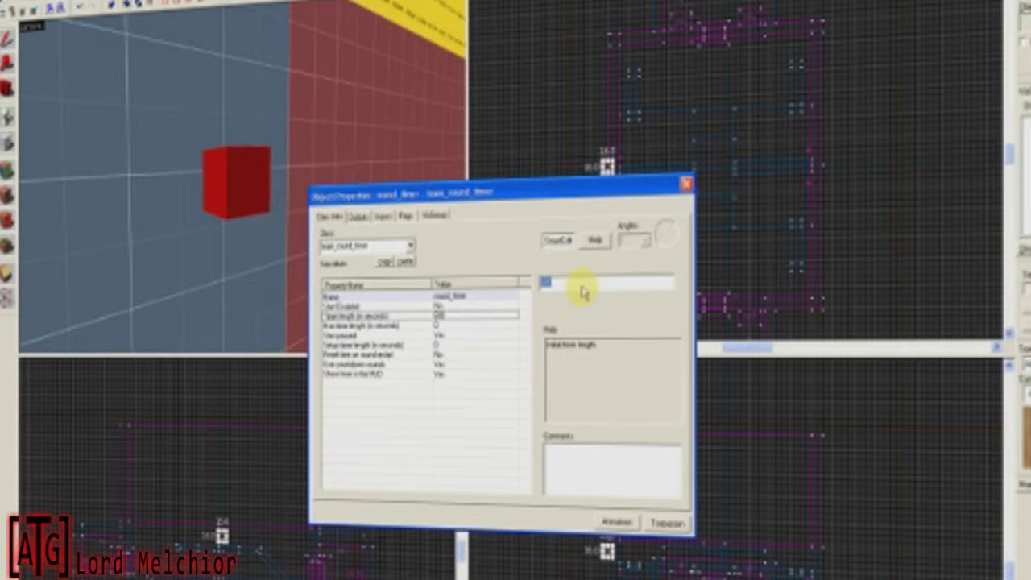
text(300)
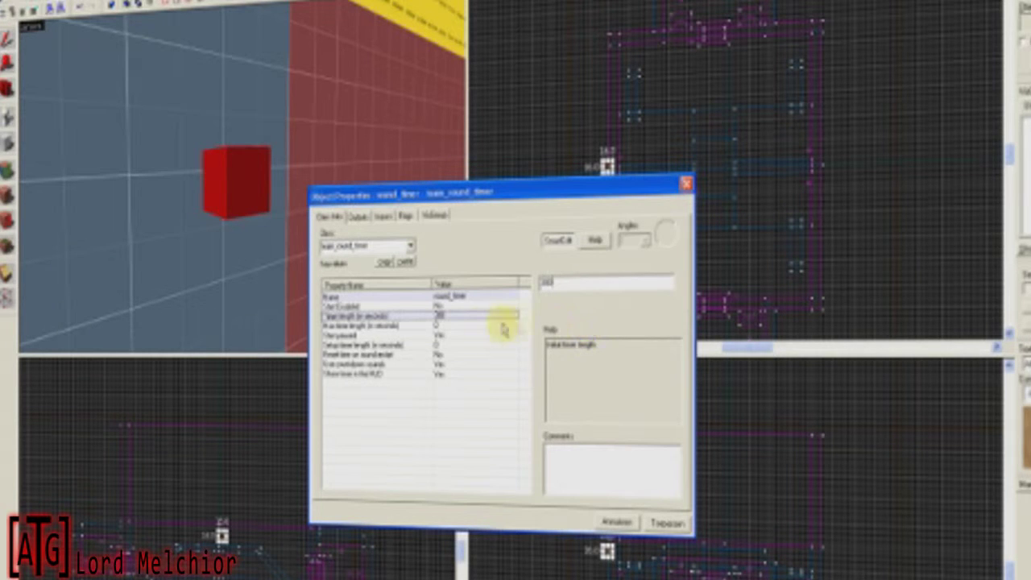
Set the timer's maximum length to 600 seconds and Start Paused to No
click(403, 326)
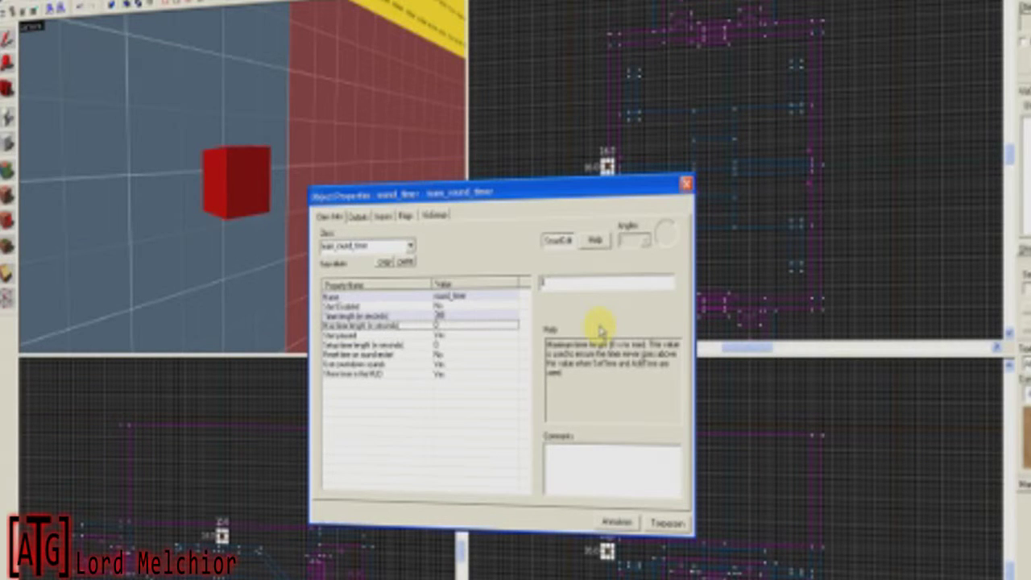
drag(570, 285, 529, 300)
text(600)
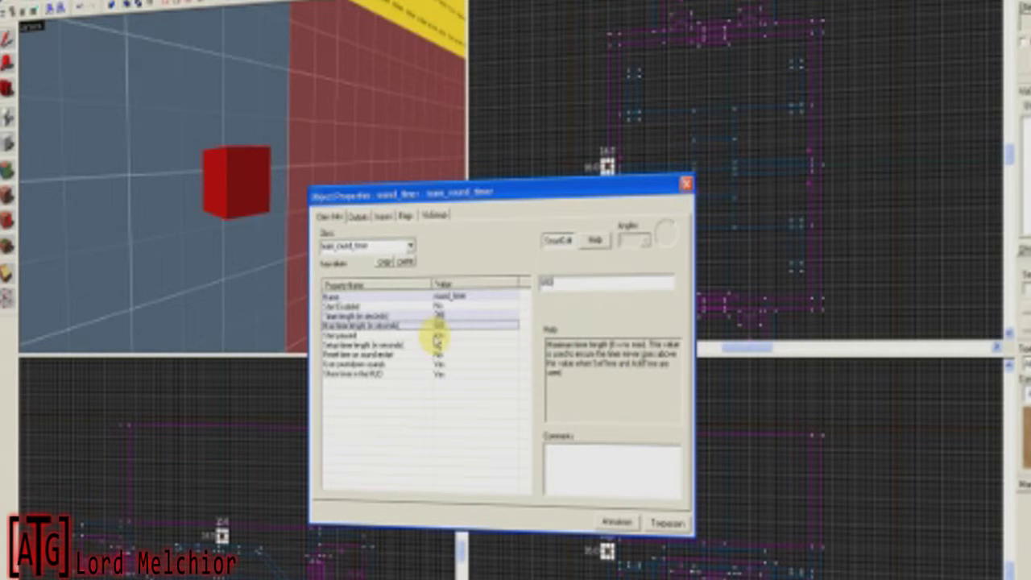
click(435, 336)
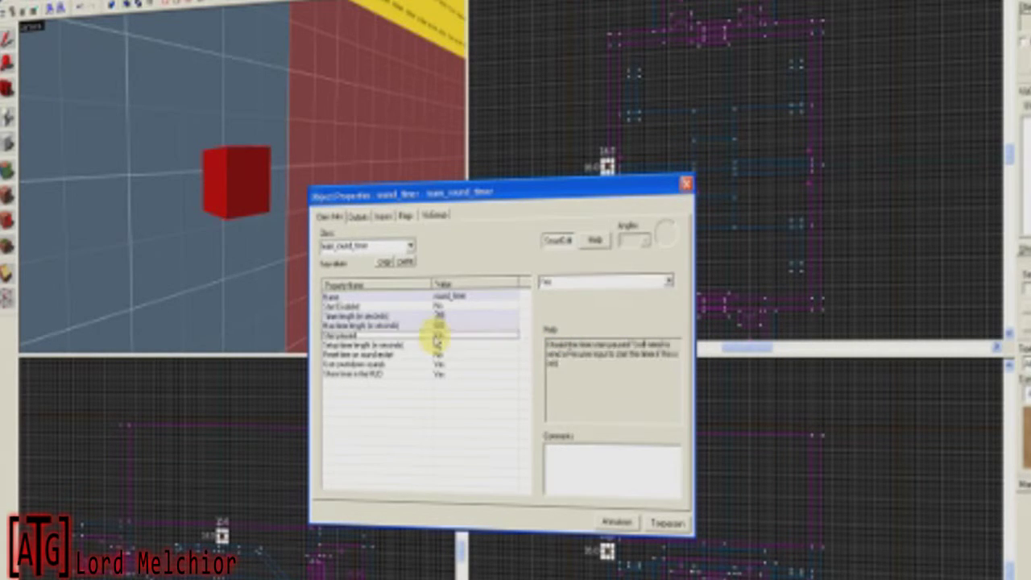
click(669, 281)
click(666, 302)
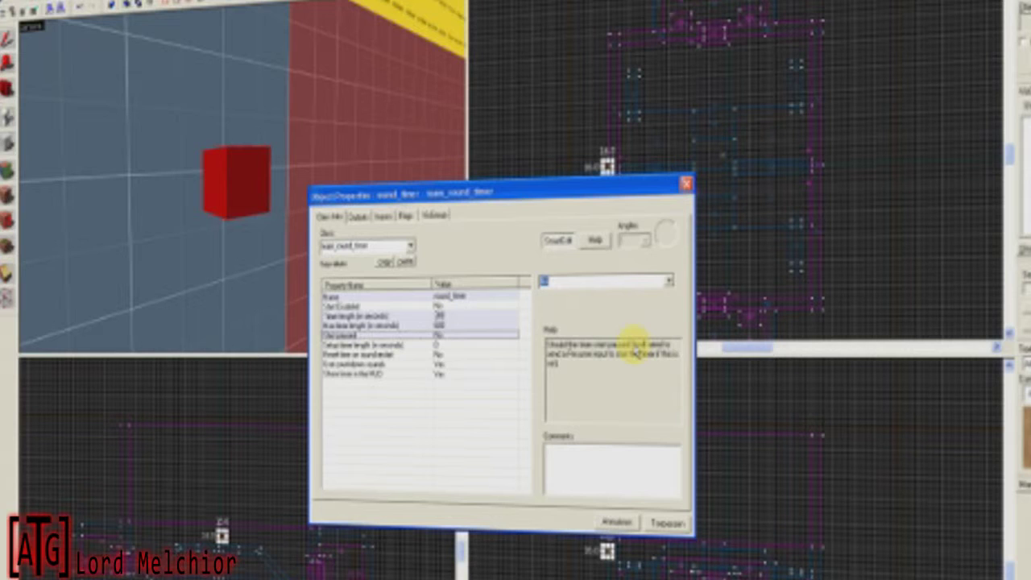
Set the setup time length to 45 seconds, review the remaining timer options, and apply the settings
click(455, 345)
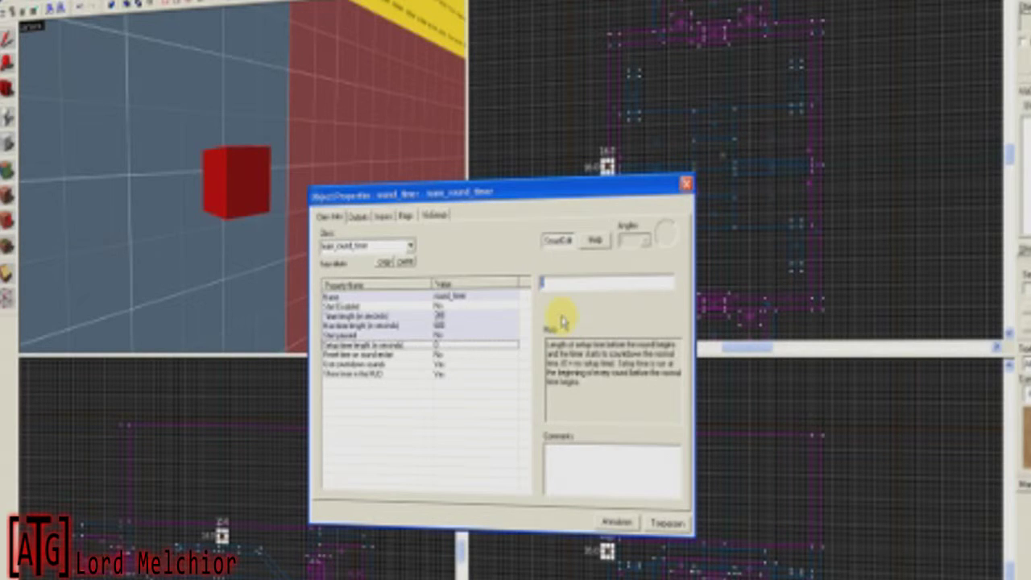
text(45)
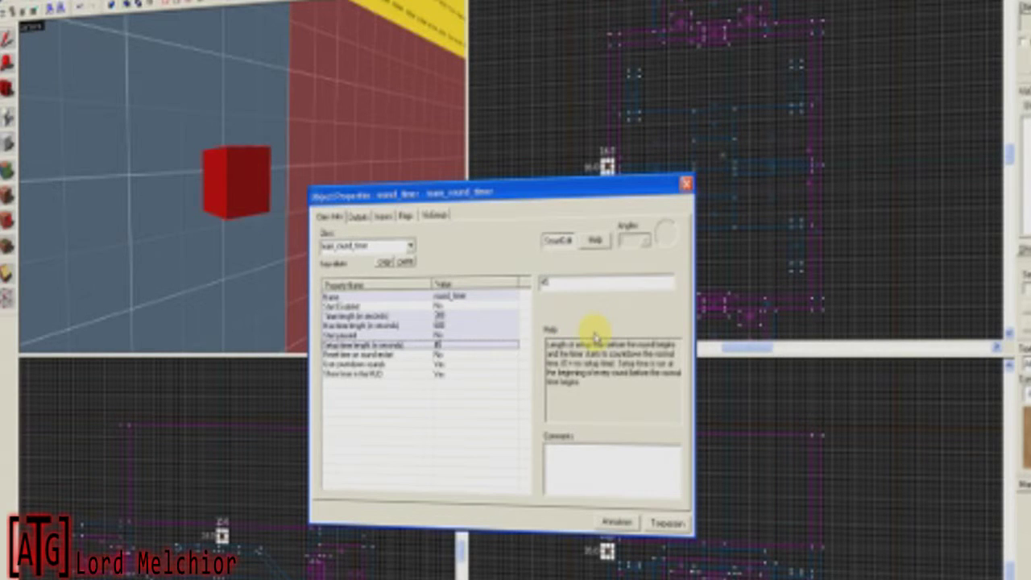
click(484, 357)
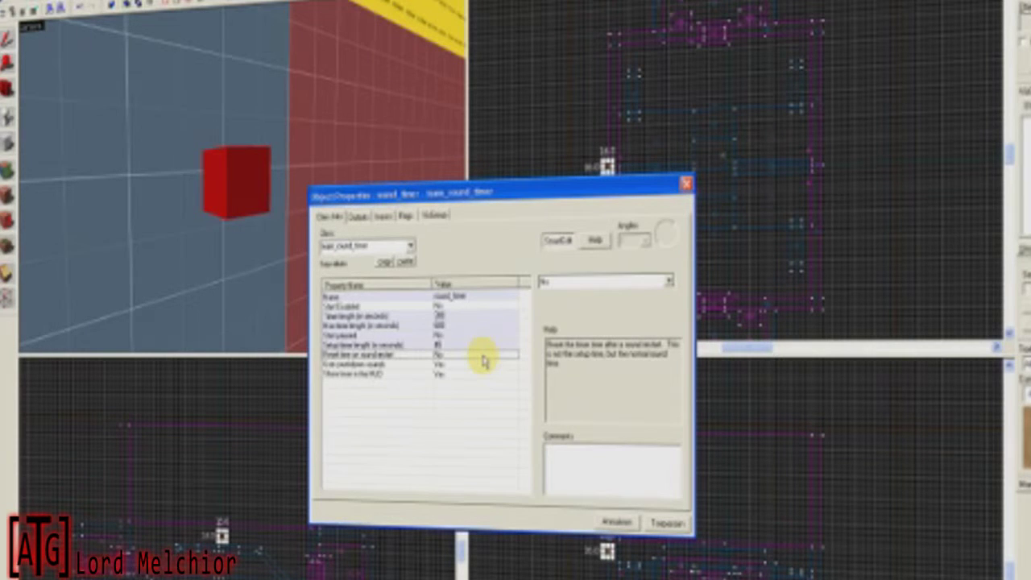
click(485, 365)
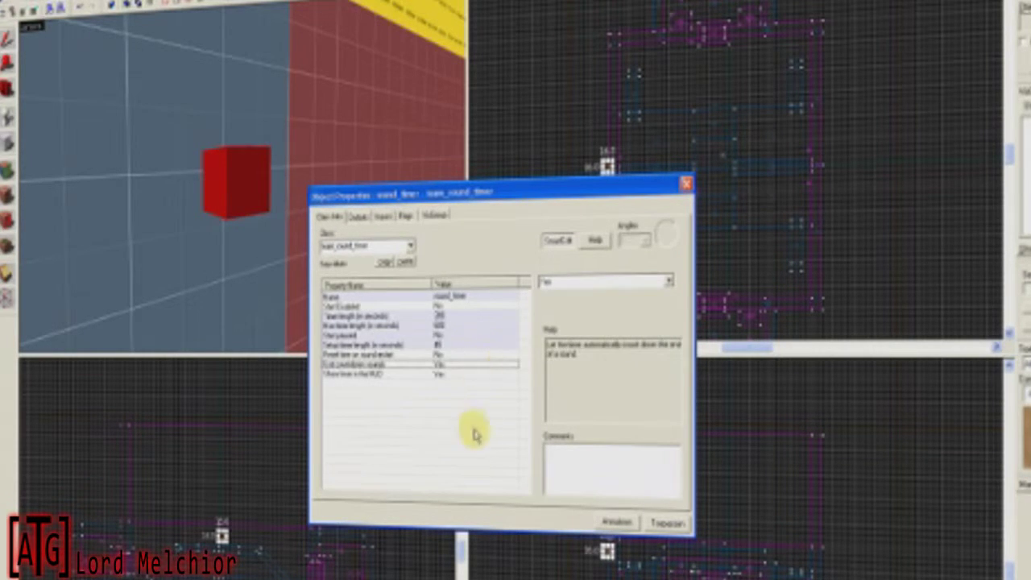
click(447, 375)
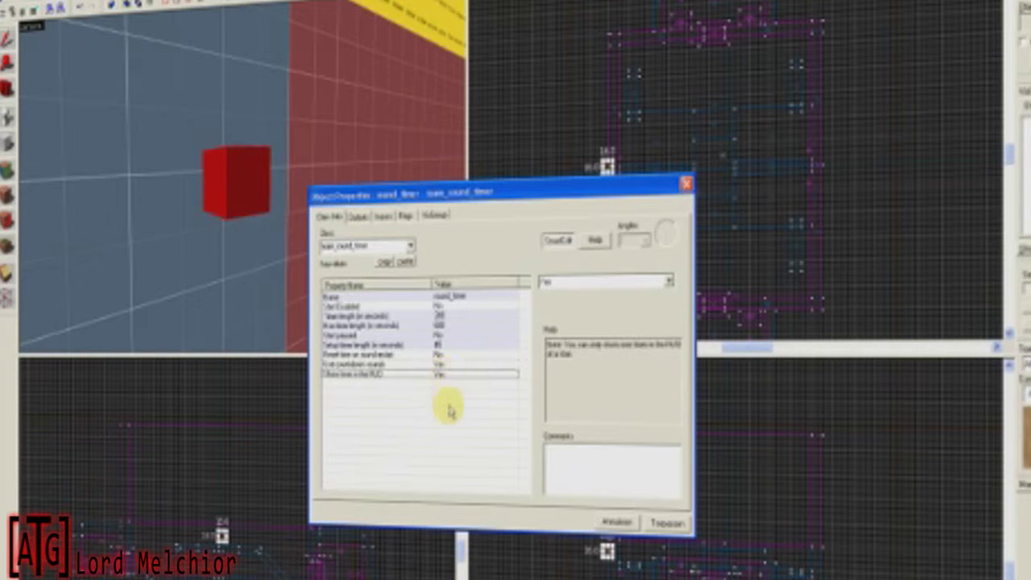
click(460, 365)
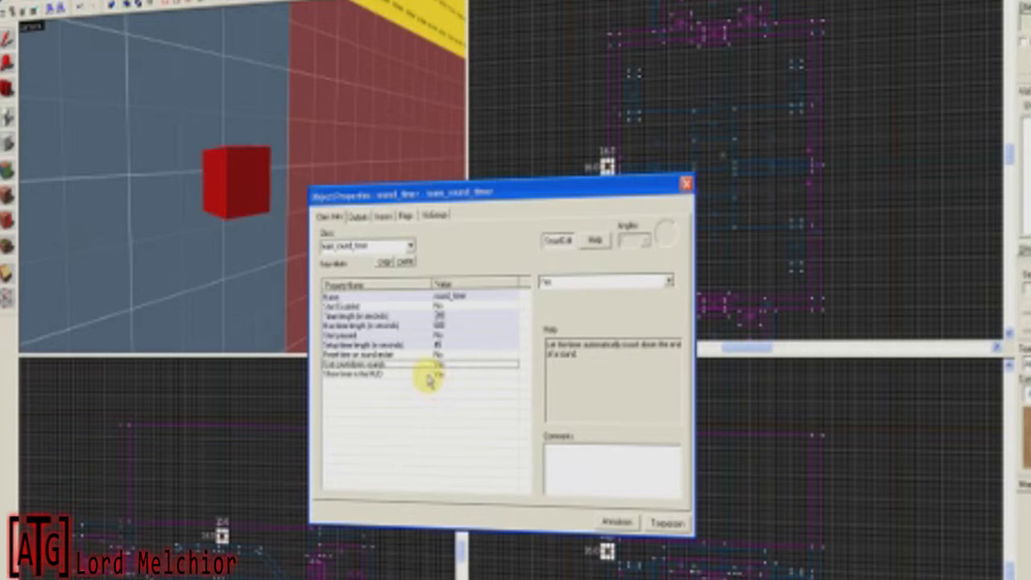
click(429, 375)
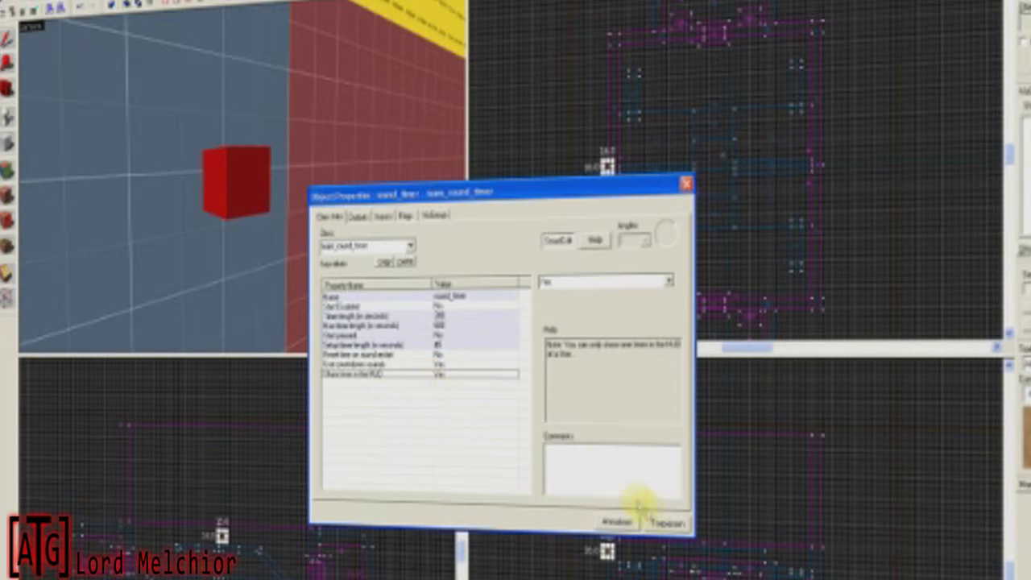
click(649, 522)
click(633, 525)
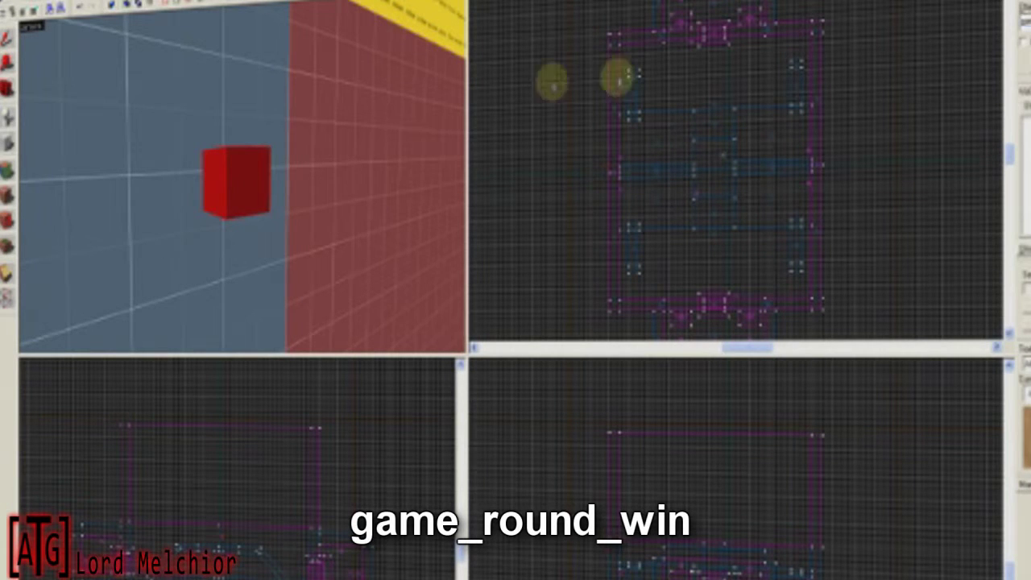
Place a game_round_win entity on the red wall beside the timer and open its properties
click(302, 176)
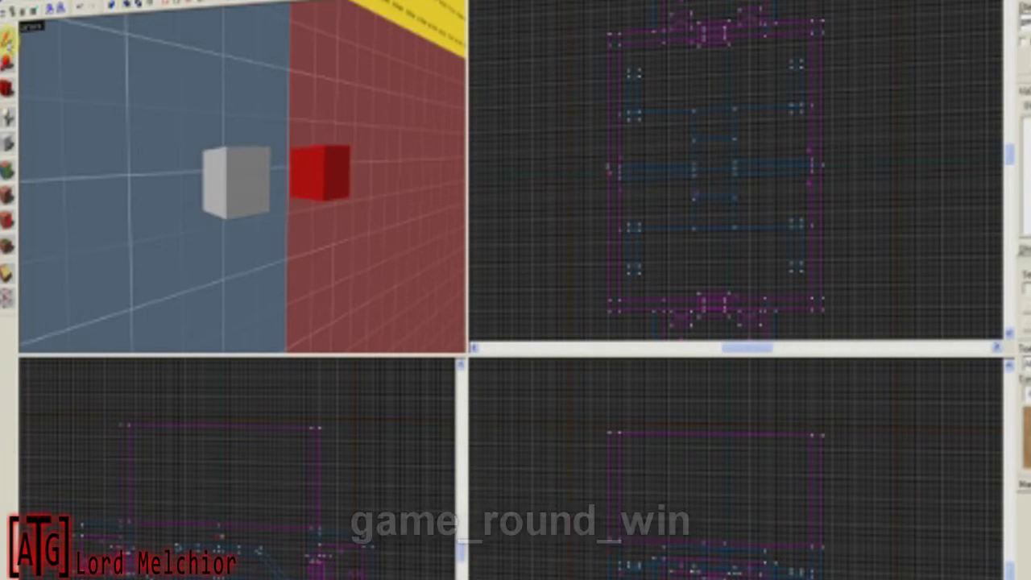
click(7, 39)
key(d)
key(Left)
key(d)
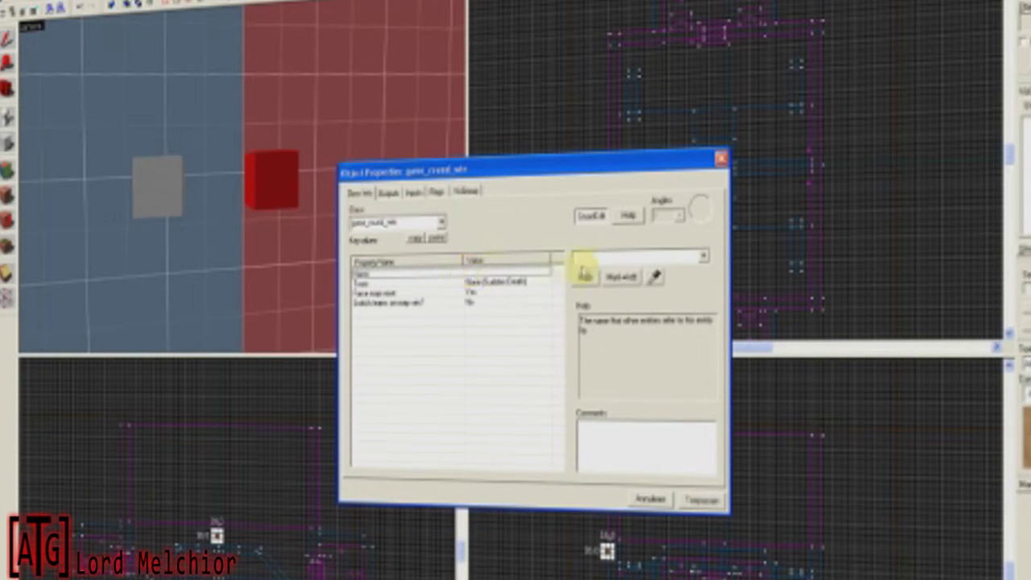
Name the game_round_win entity winnerisyou and apply the name
text(winnerisyou)
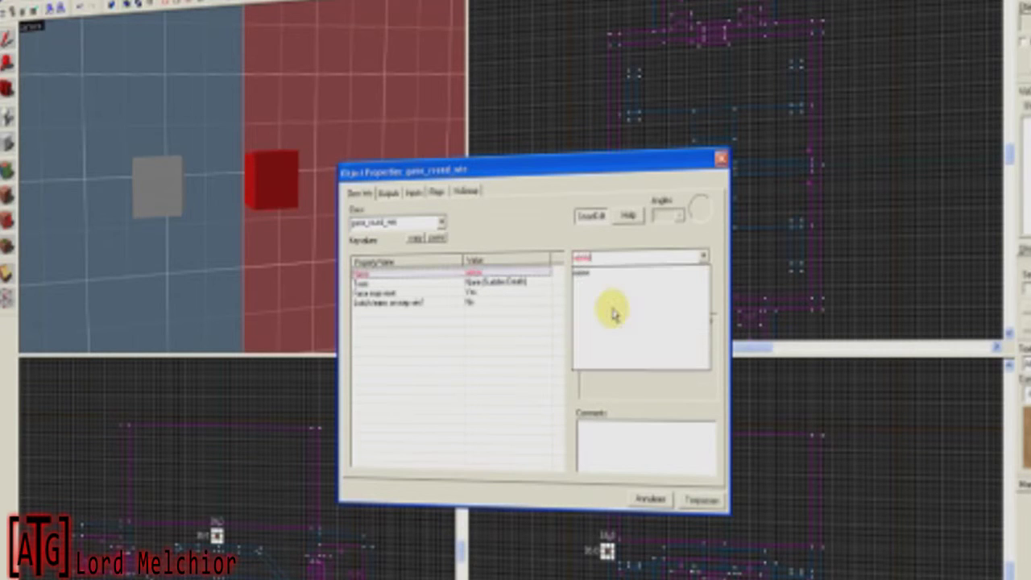
click(594, 410)
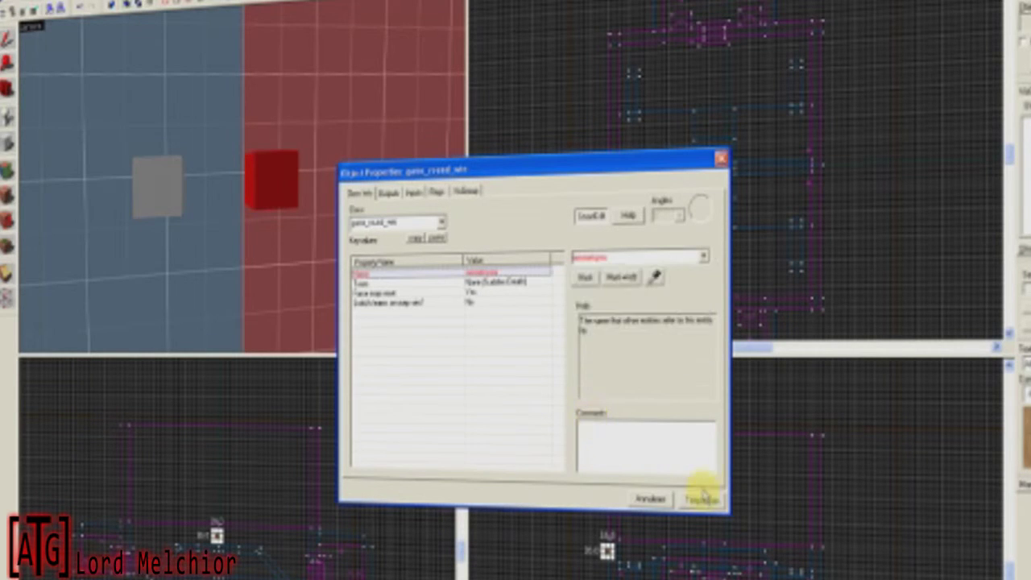
click(701, 499)
Review the Team, force map reset and switch teams options of the game_round_win entity, and close its properties
click(488, 284)
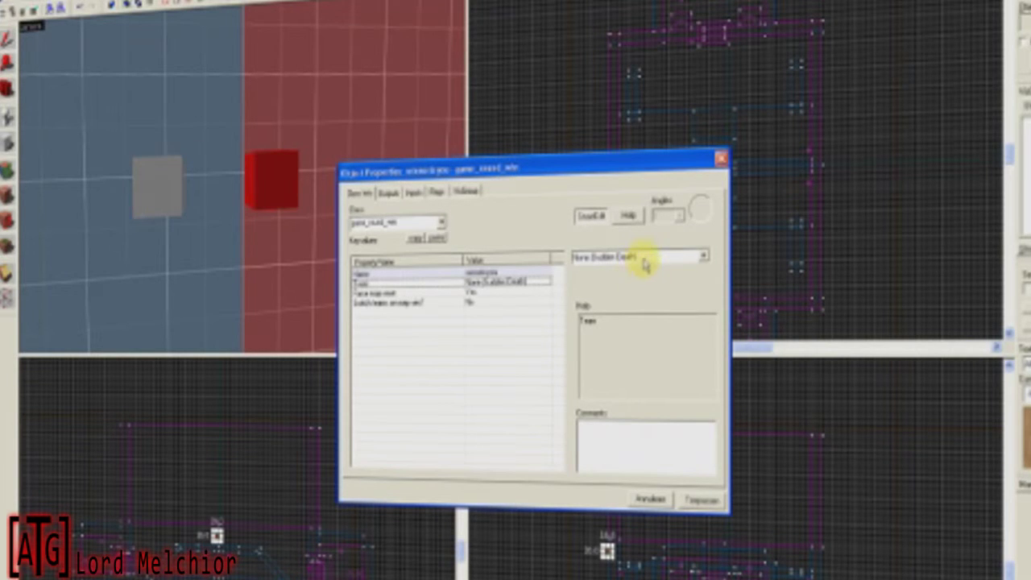
click(703, 257)
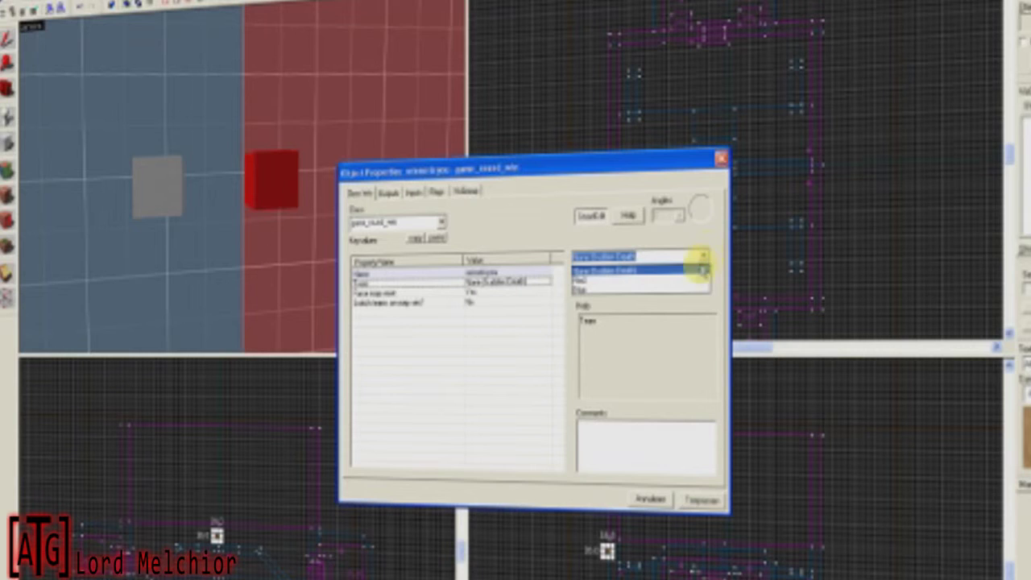
click(697, 281)
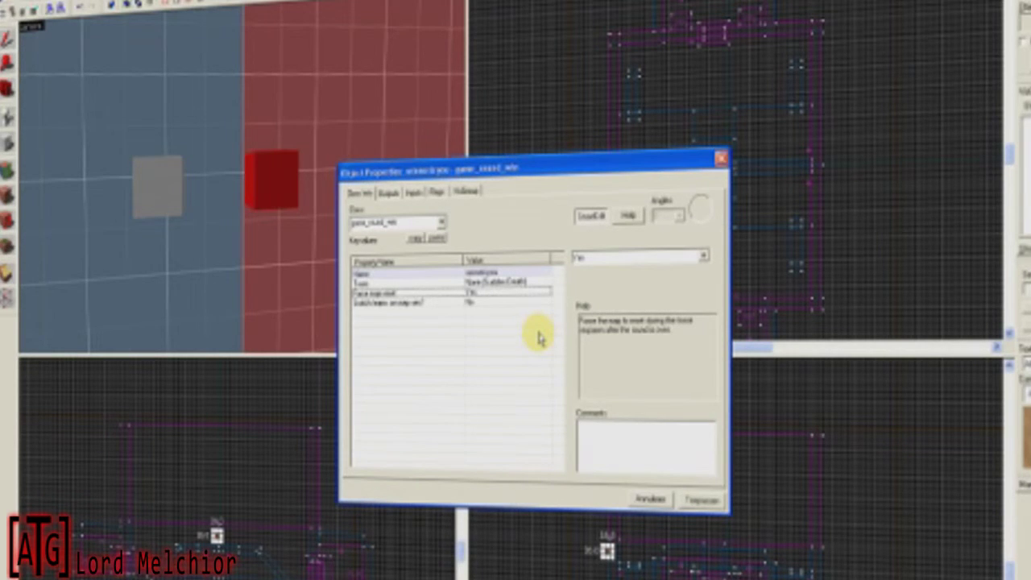
click(499, 304)
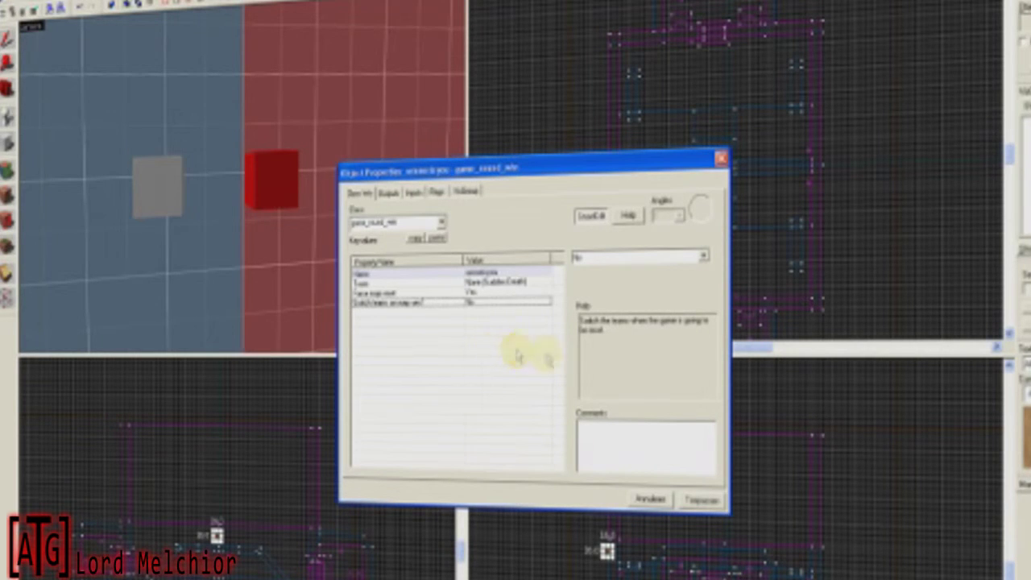
click(651, 501)
Open the outputs of the team_round_timer on the blue wall and add an output that fires on OnFinished
click(174, 200)
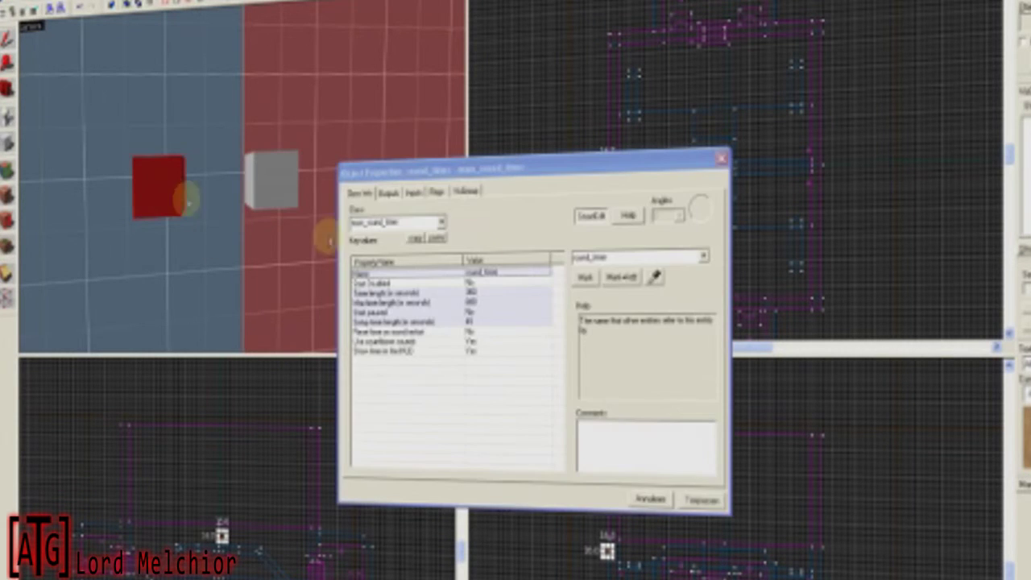
drag(486, 167, 498, 156)
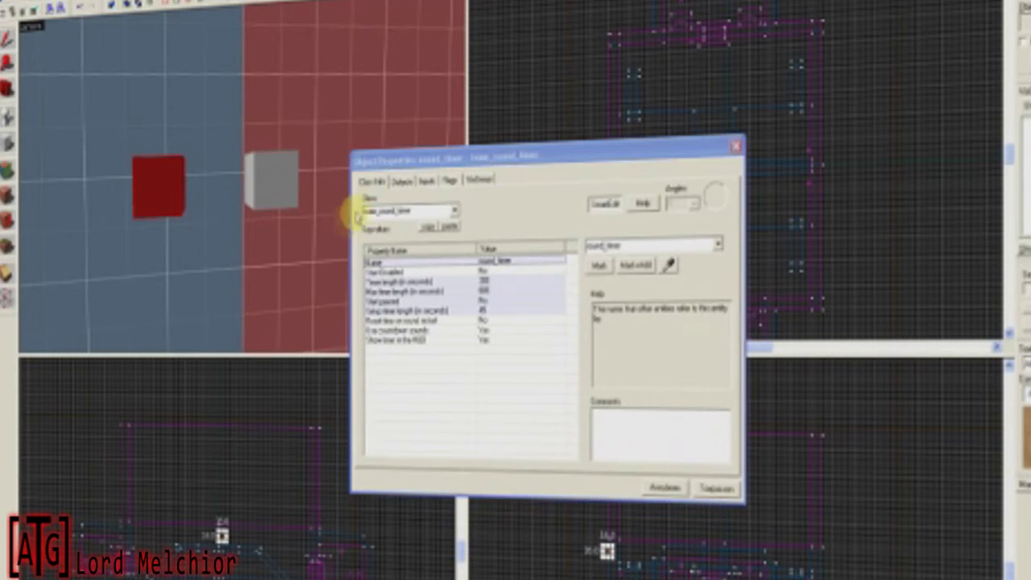
click(401, 184)
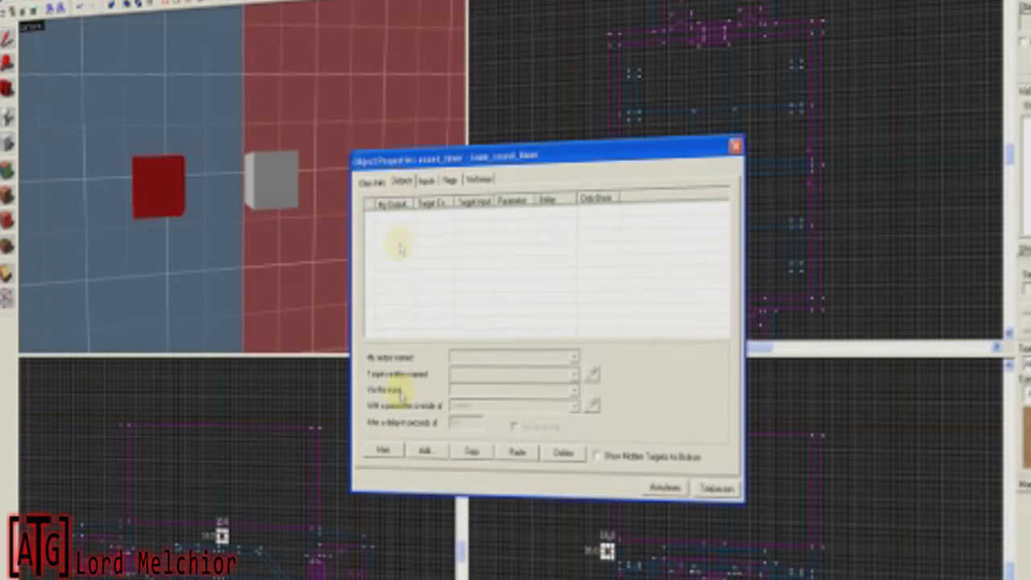
click(426, 451)
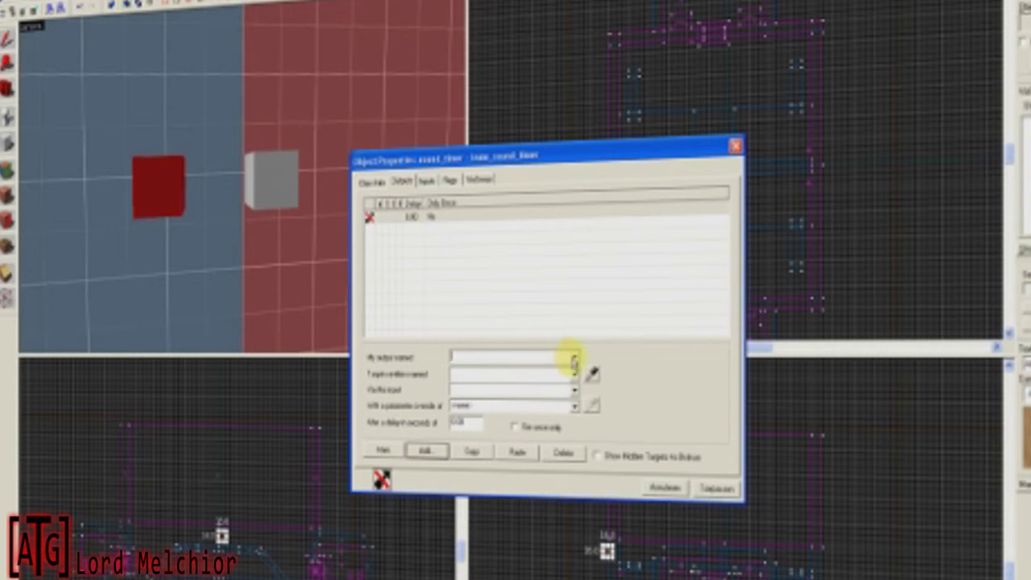
click(575, 357)
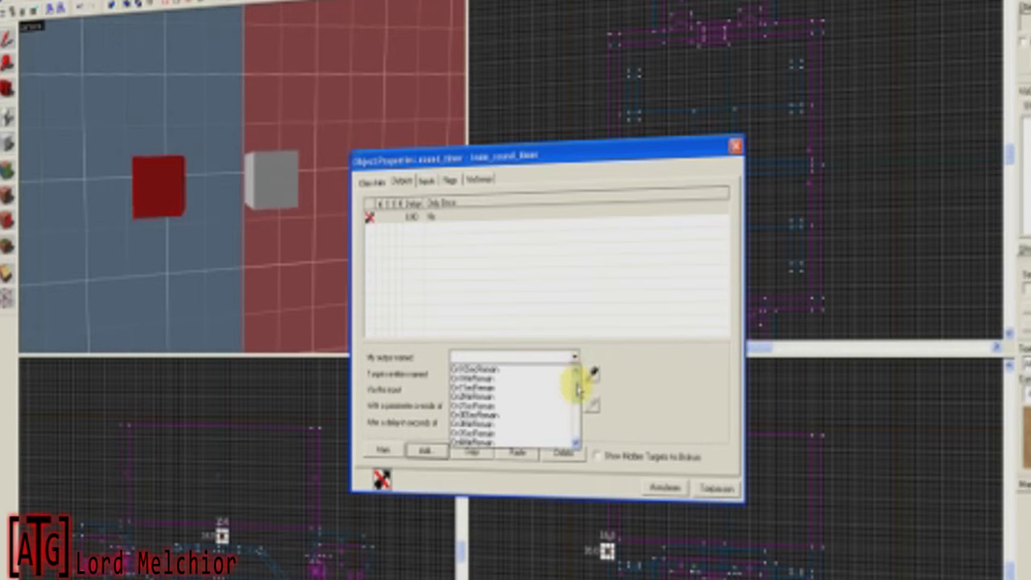
drag(577, 386, 573, 427)
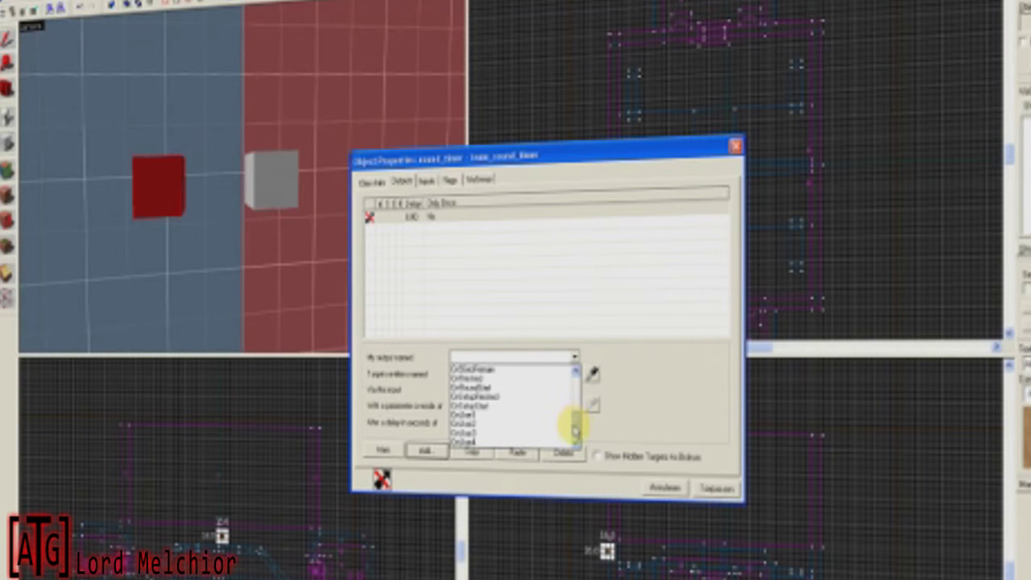
click(545, 370)
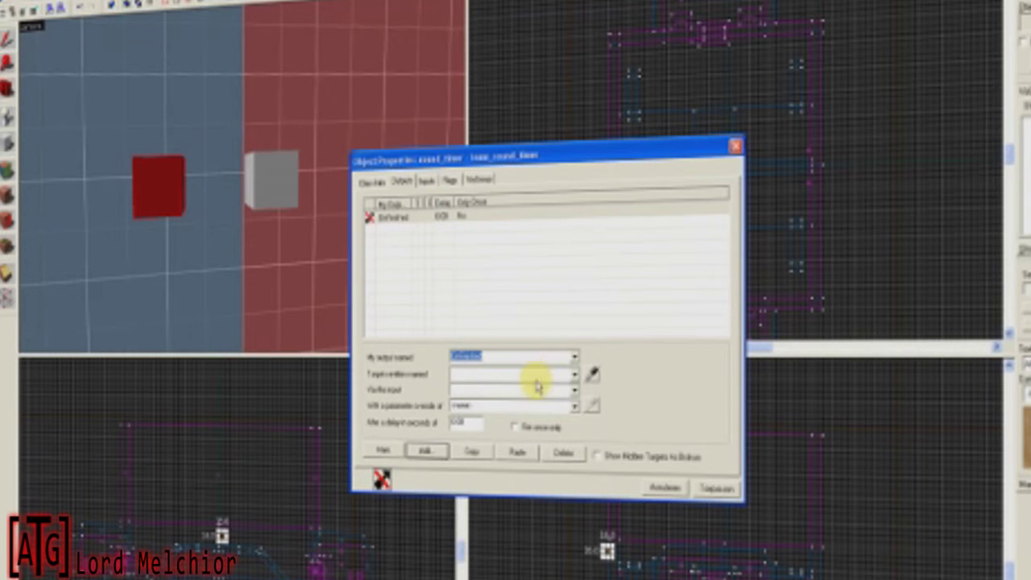
Target the OnFinished output at winnerisyou via the RoundWin input, then apply the settings and close the properties
click(574, 375)
drag(580, 396, 579, 429)
click(563, 420)
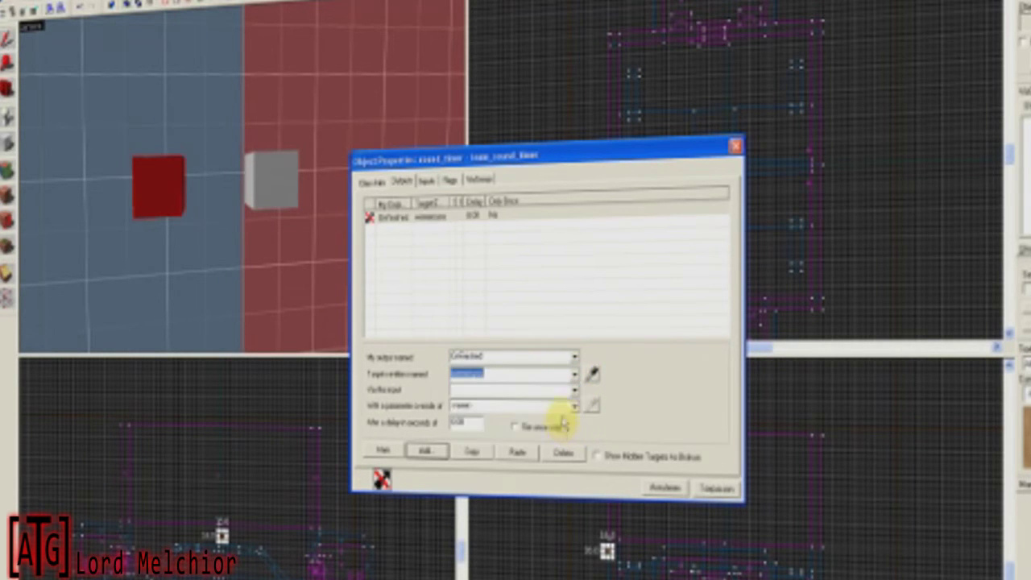
click(565, 394)
scroll(564, 399, down, 2)
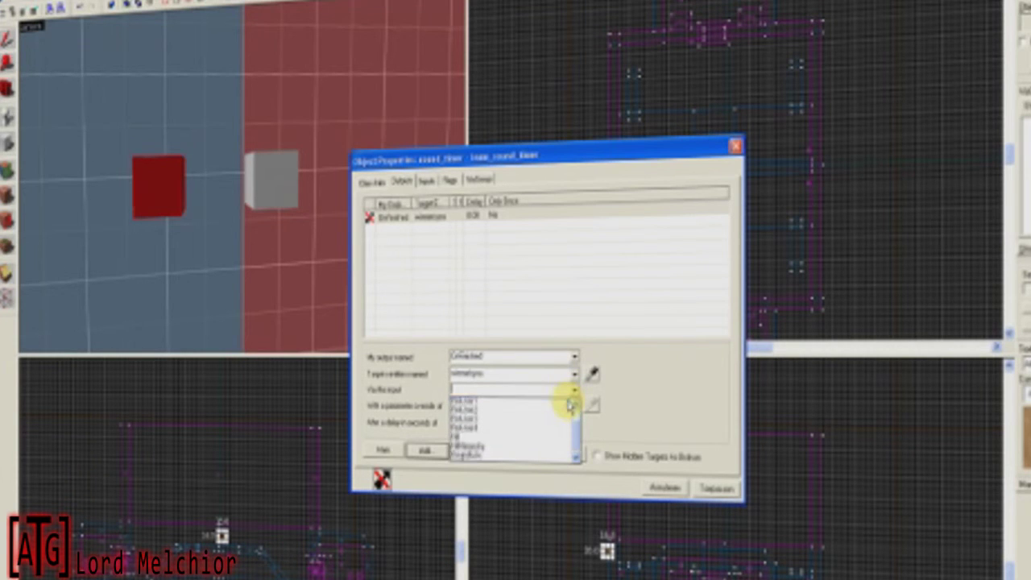
click(538, 450)
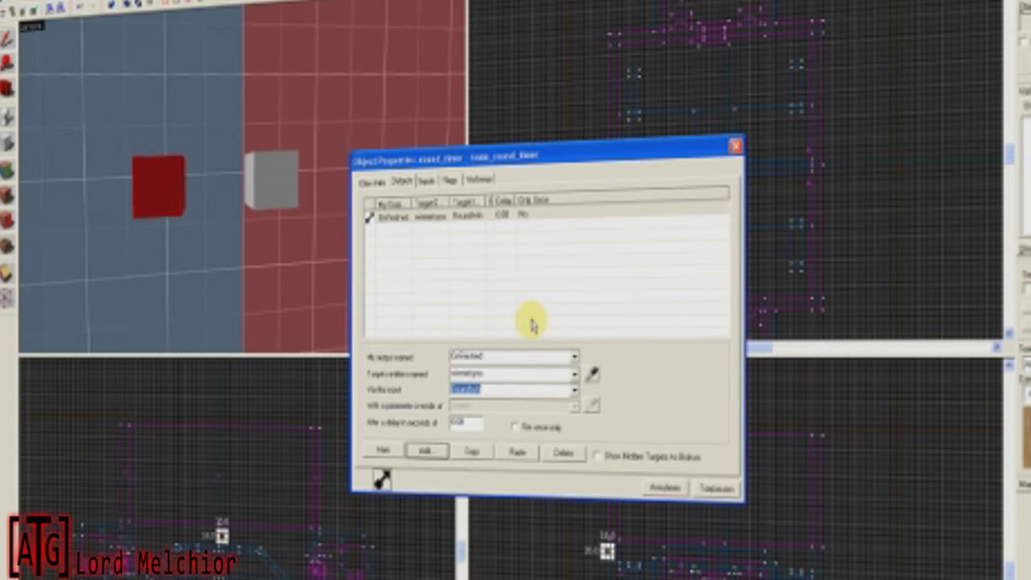
click(461, 424)
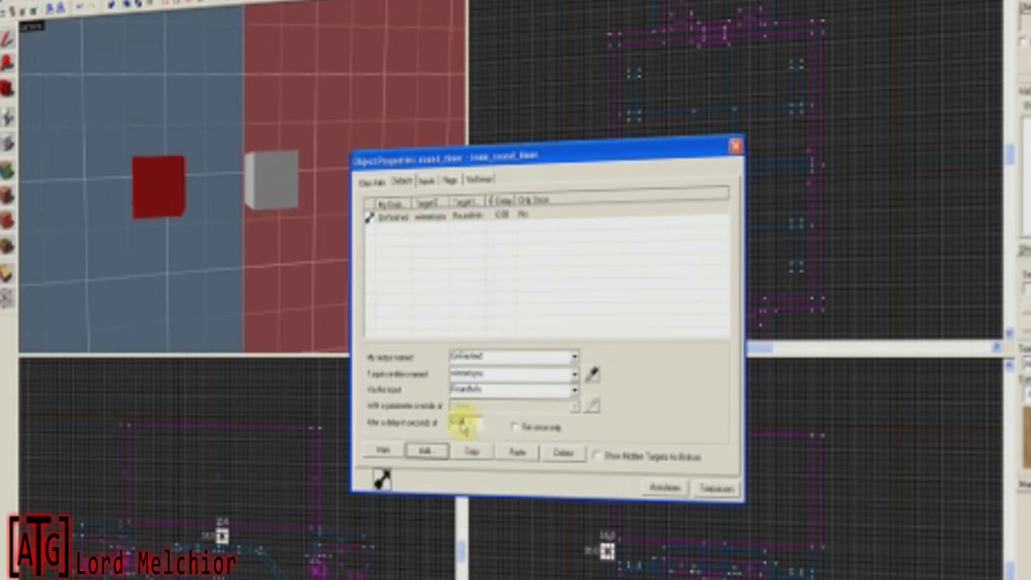
click(715, 490)
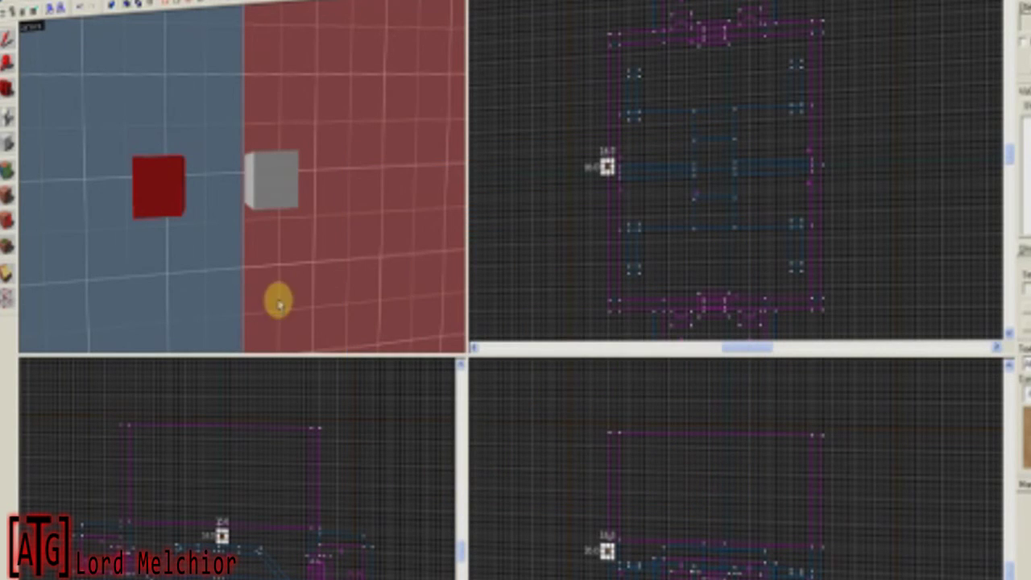
Move the team_round_timer entity slightly along the wall in the top view, closer to the blue-red boundary
key(z)
key(s)
key(w)
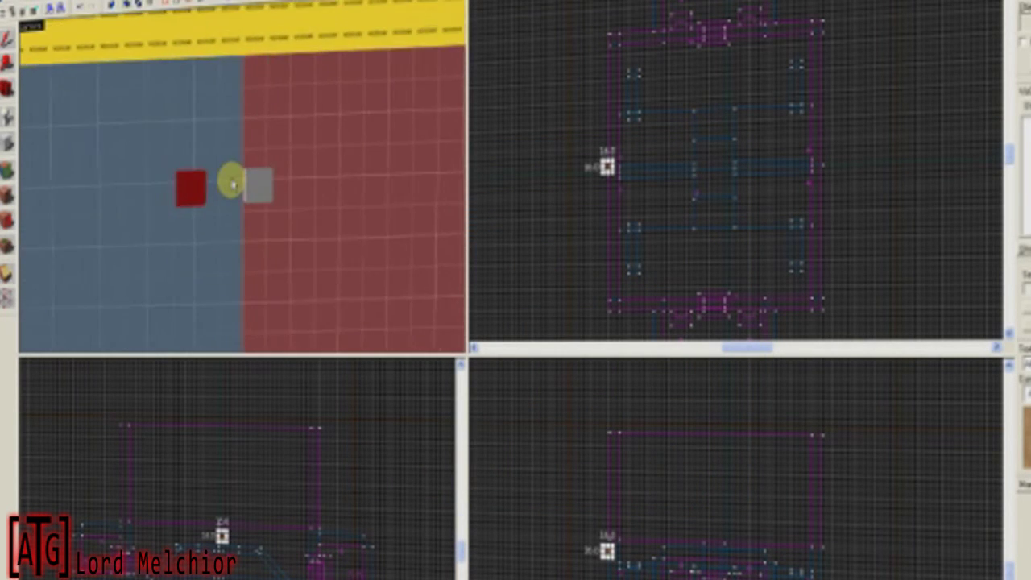
scroll(232, 185, down, 1)
scroll(669, 225, up, 3)
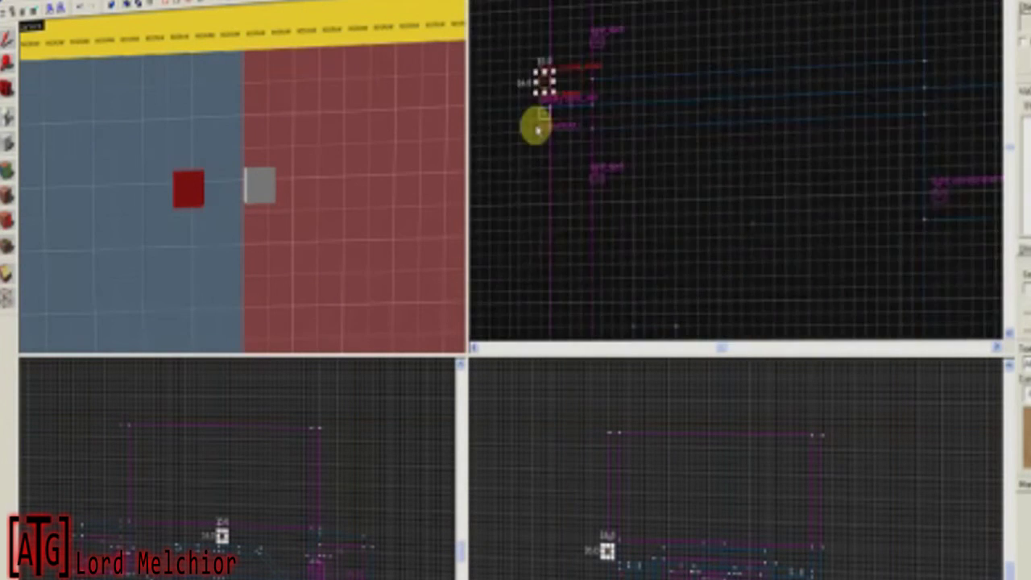
scroll(538, 130, up, 3)
middle_drag(599, 96, 663, 210)
shift+drag(614, 167, 612, 184)
Select the game_round_win entity in the top view and move it slightly away from the timer along the red wall
click(609, 222)
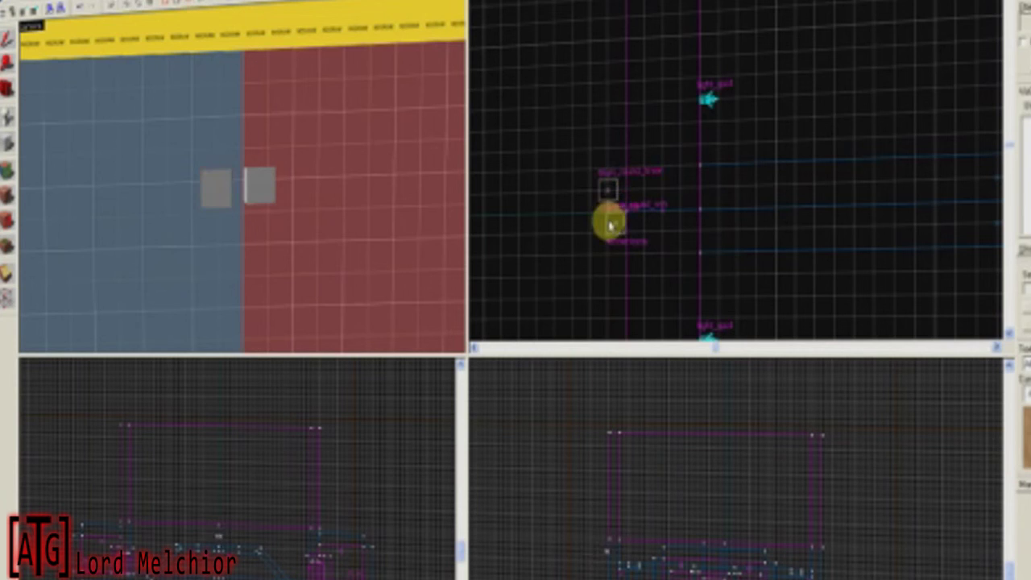
click(609, 224)
drag(614, 223, 608, 231)
key(z)
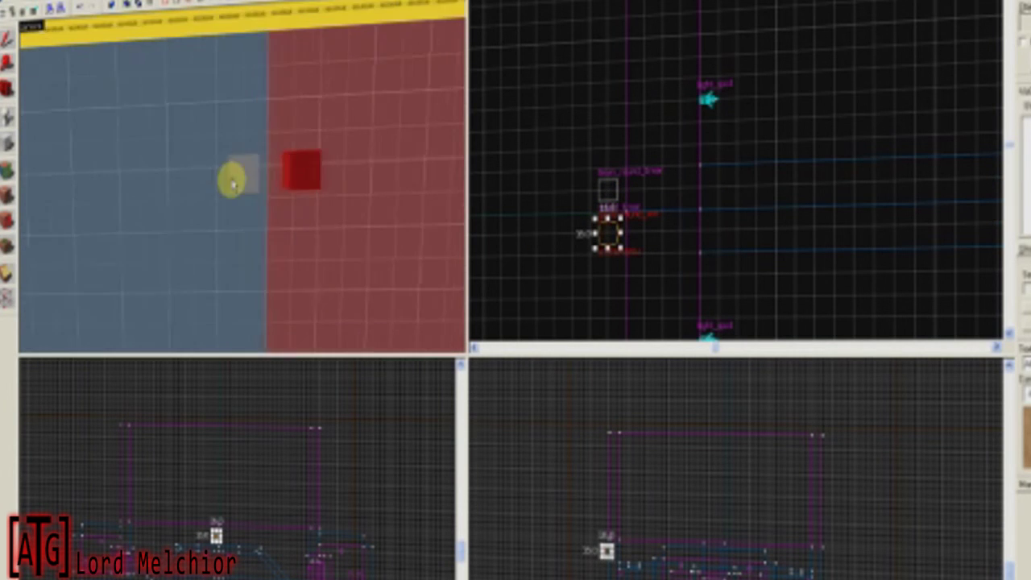
drag(232, 184, 365, 233)
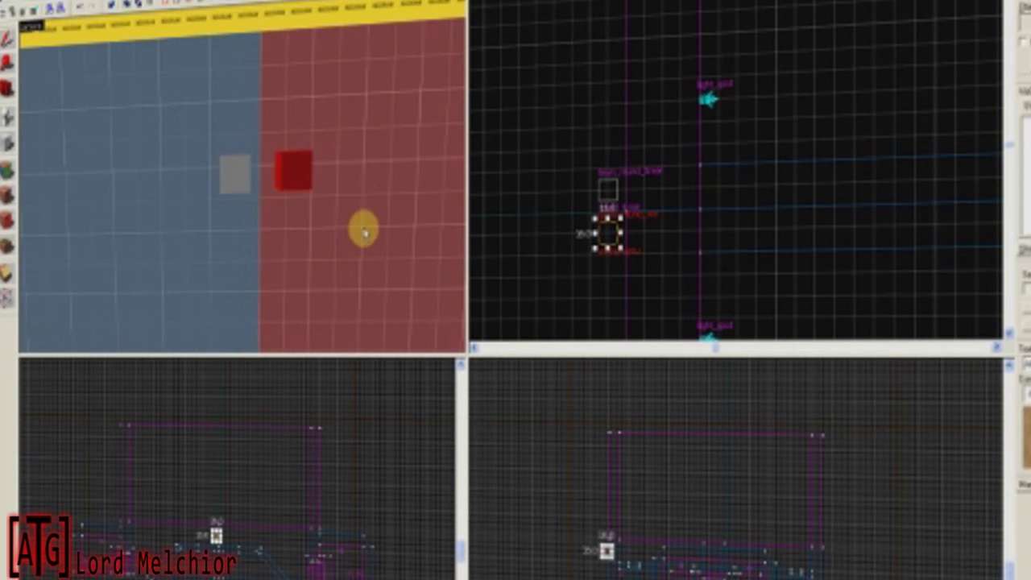